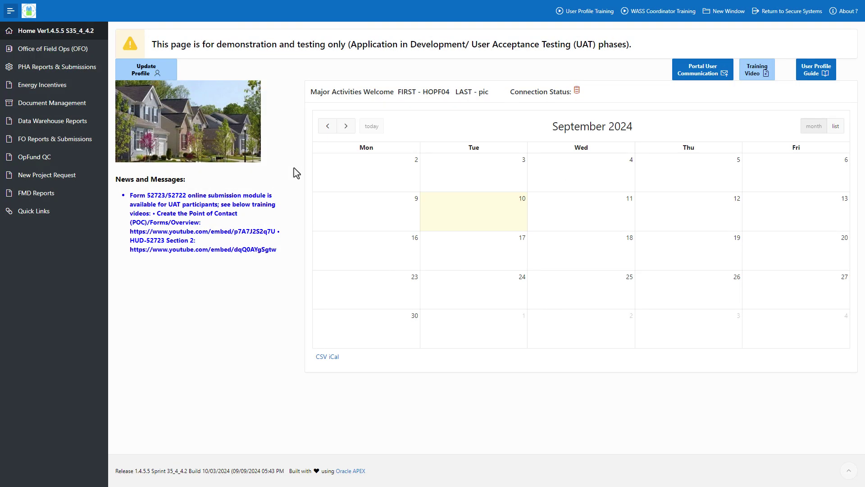
- Go from the home page's calendar dashboard to FO Reports & Submissions
{"action": "left_click", "coordinate": [81, 148]}
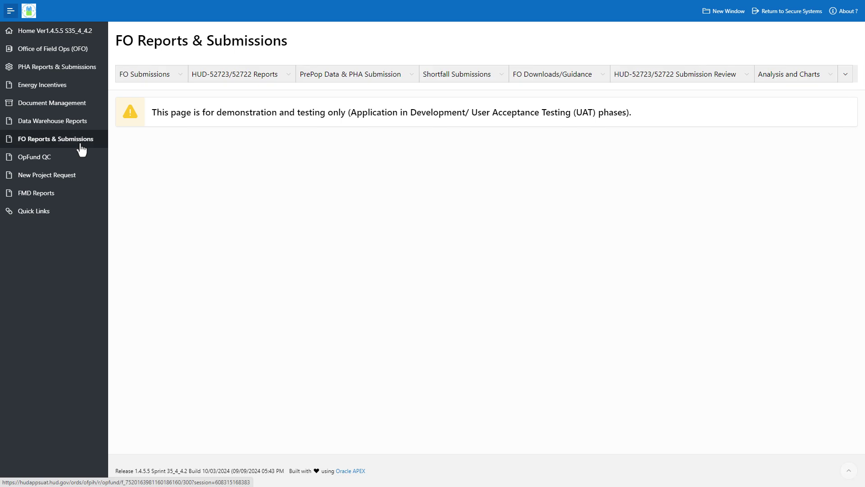
- Open the Shortfall Application (HUD-50095) report and list CY 2024 submissions
{"action": "left_click", "coordinate": [505, 77]}
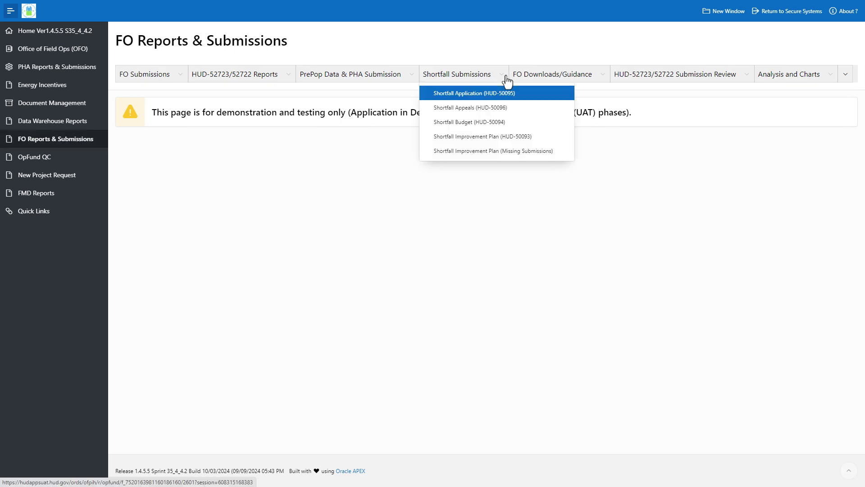
{"action": "left_click", "coordinate": [529, 100]}
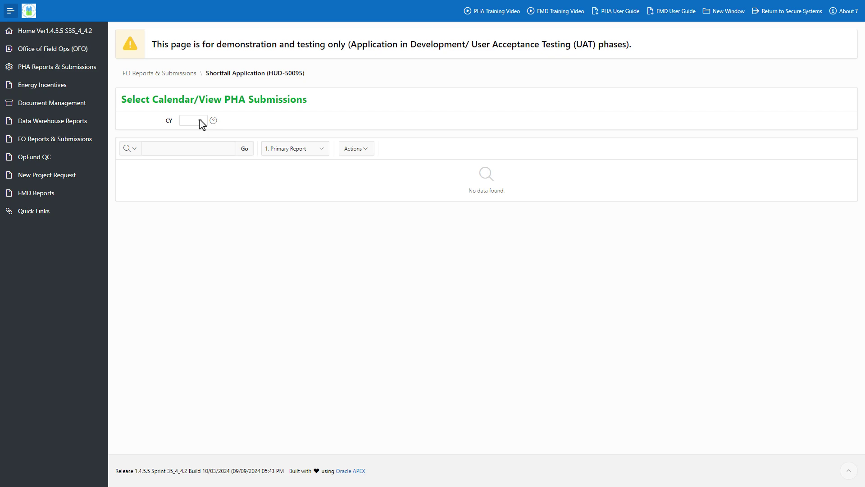
{"action": "left_click", "coordinate": [200, 121]}
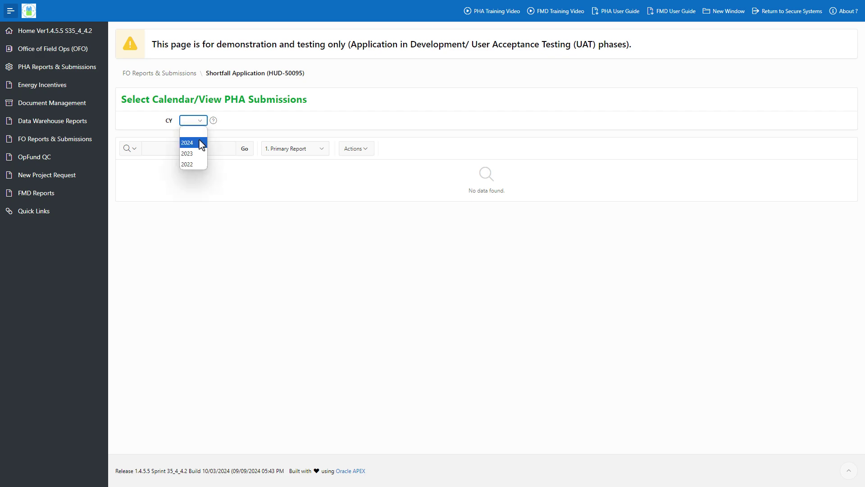
{"action": "left_click", "coordinate": [198, 142]}
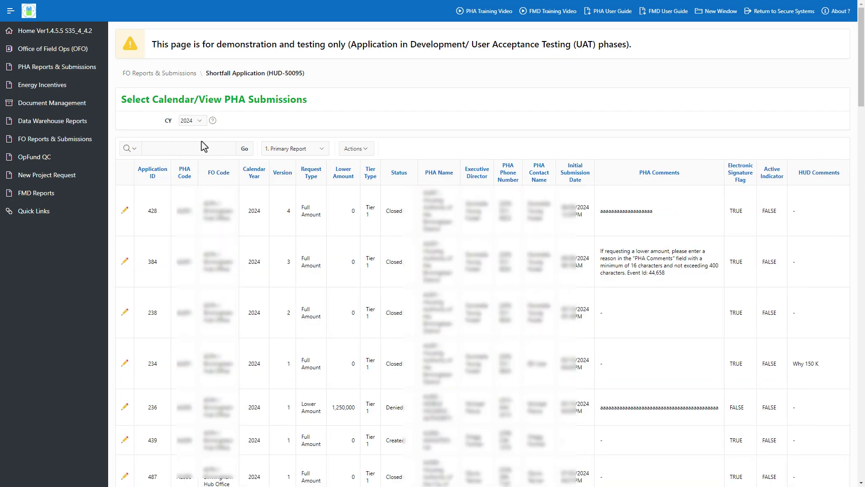
{"action": "left_click", "coordinate": [323, 150]}
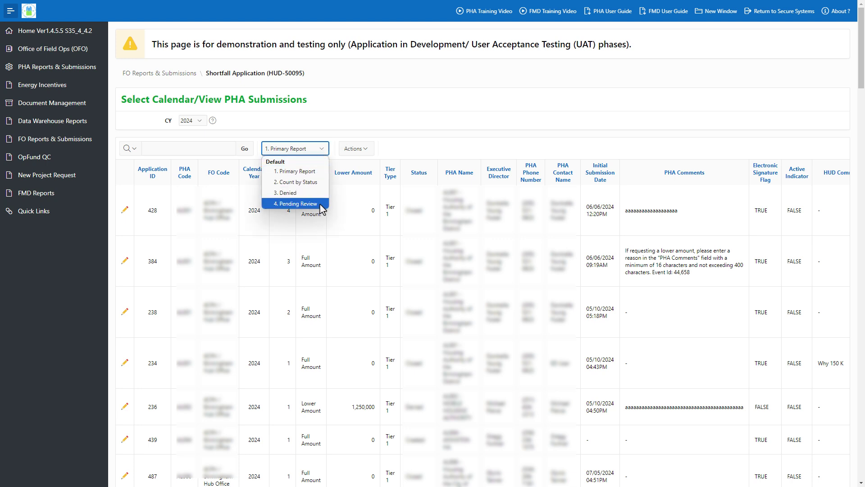
- Filter to 4. Pending Review, open the submitted application, and dismiss the confirmation toast
{"action": "left_click", "coordinate": [322, 205]}
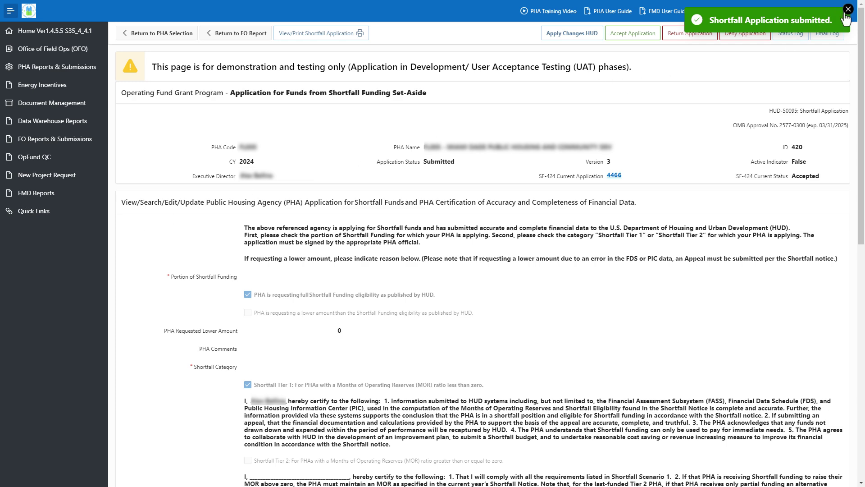
{"action": "left_click", "coordinate": [847, 10]}
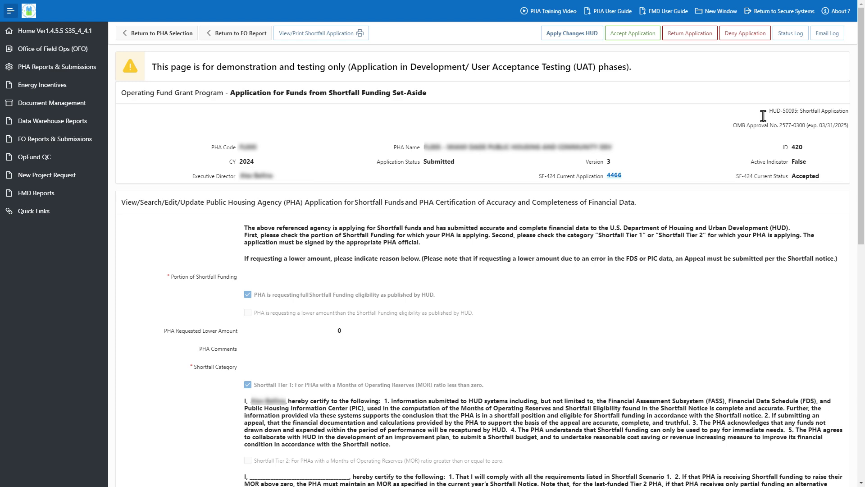
- Scroll down the application form to the Certification and HUD Review Status sections
{"action": "scroll", "coordinate": [762, 116], "scroll_direction": "down", "scroll_amount": 5}
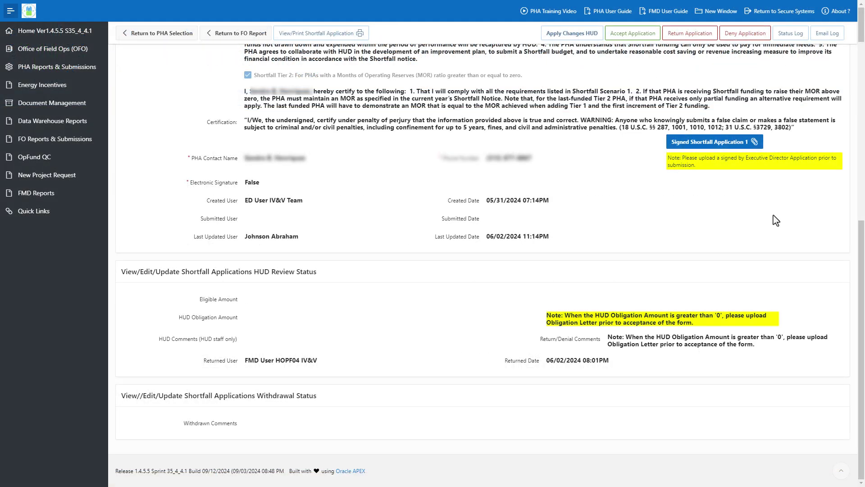
- Review the Signed Shortfall Application 1 file, then place the cursor in Eligible Amount
{"action": "left_click", "coordinate": [748, 145]}
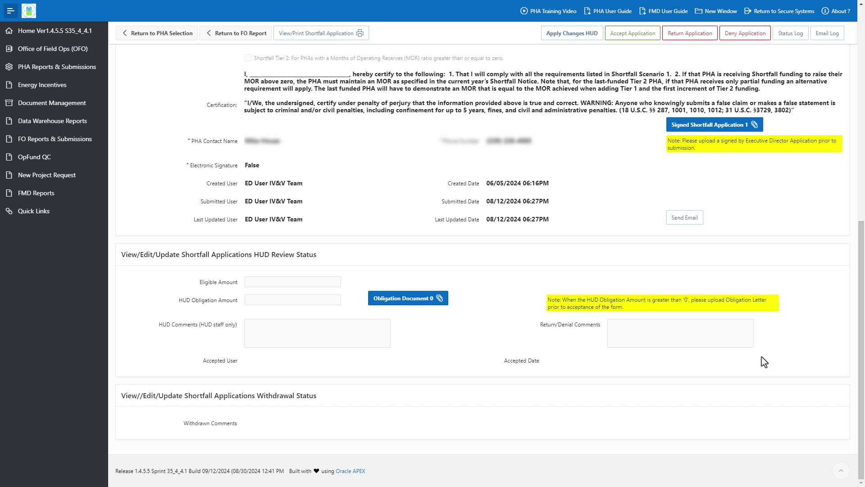
{"action": "left_click", "coordinate": [268, 281]}
- Enter Eligible Amount 10,000 and HUD Obligation Amount 5,000, applying HUD changes after each
{"action": "type", "text": "000"}
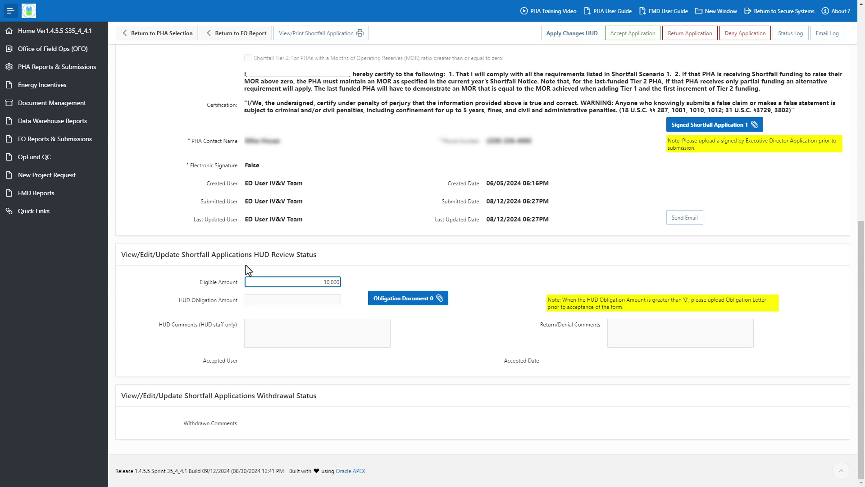
{"action": "left_click", "coordinate": [581, 35]}
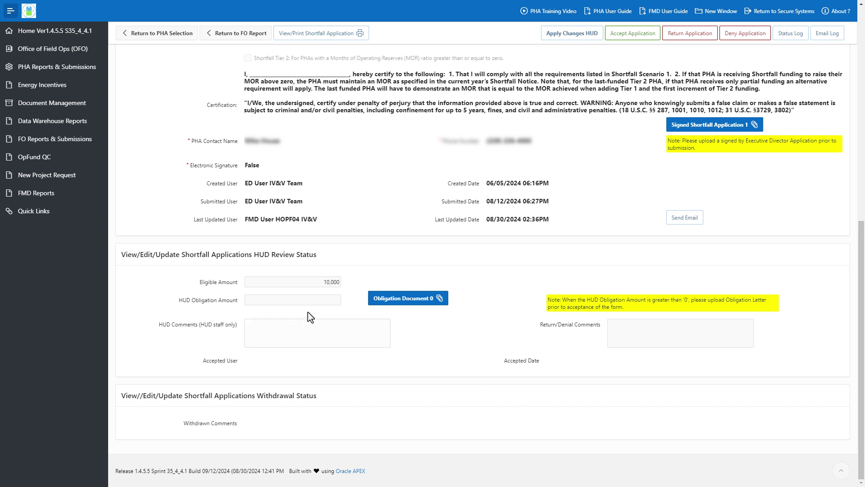
{"action": "left_click", "coordinate": [294, 301]}
{"action": "type", "text": "000"}
{"action": "left_click", "coordinate": [466, 323]}
{"action": "left_click", "coordinate": [581, 39]}
- Set the obligation attachment's type to Shortfall Obligation with HUD View Only visibility
{"action": "left_click", "coordinate": [437, 305]}
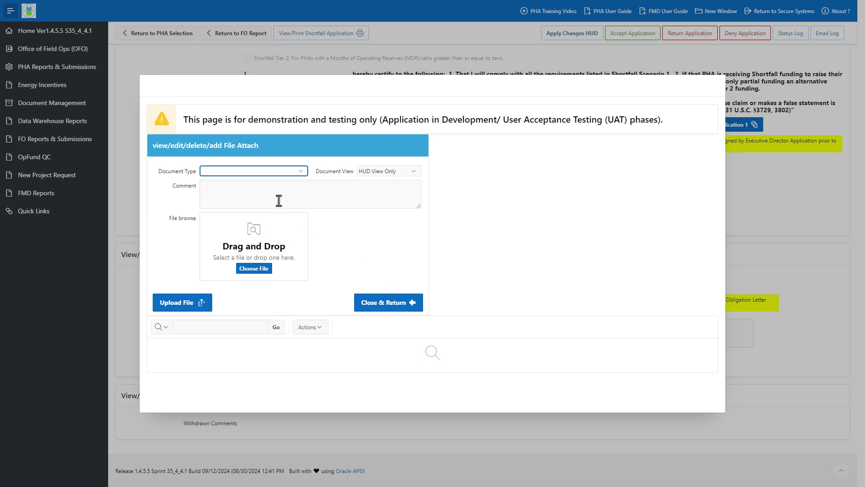
{"action": "left_click", "coordinate": [274, 170]}
{"action": "left_click", "coordinate": [269, 195]}
{"action": "left_click", "coordinate": [414, 174]}
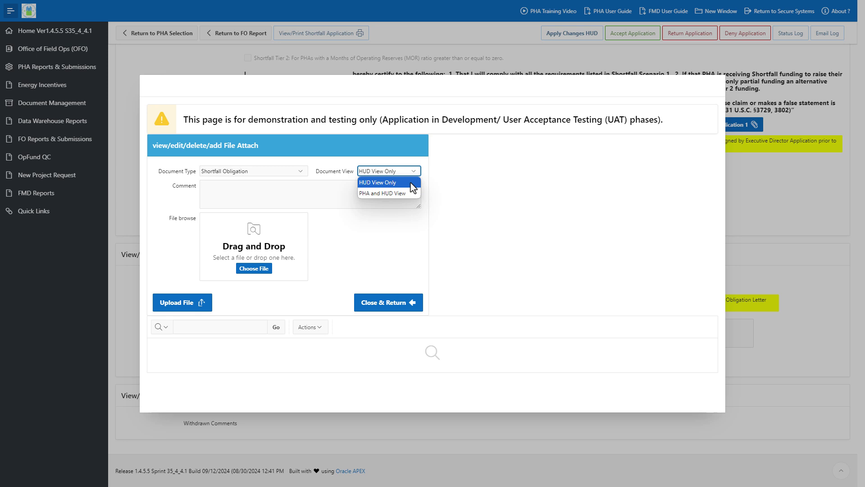
{"action": "left_click", "coordinate": [481, 192]}
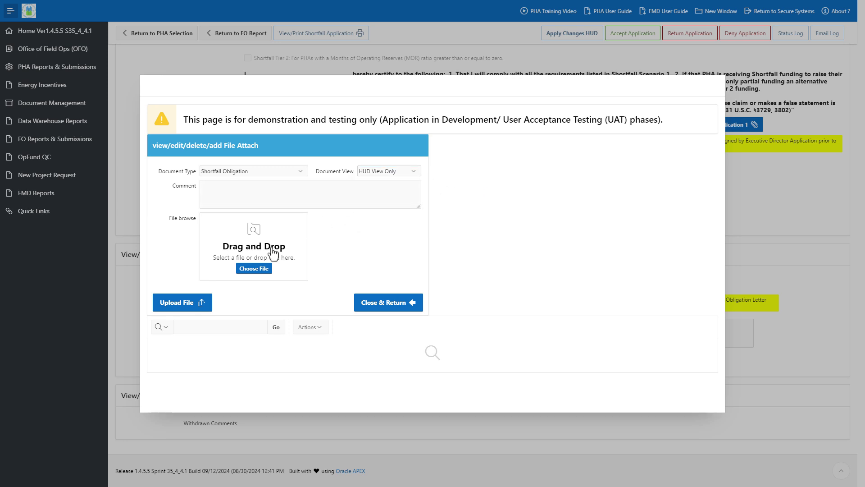
- Upload Shortfall Budget - Supporting Documentation.pdf as the obligation document
{"action": "left_click", "coordinate": [256, 268]}
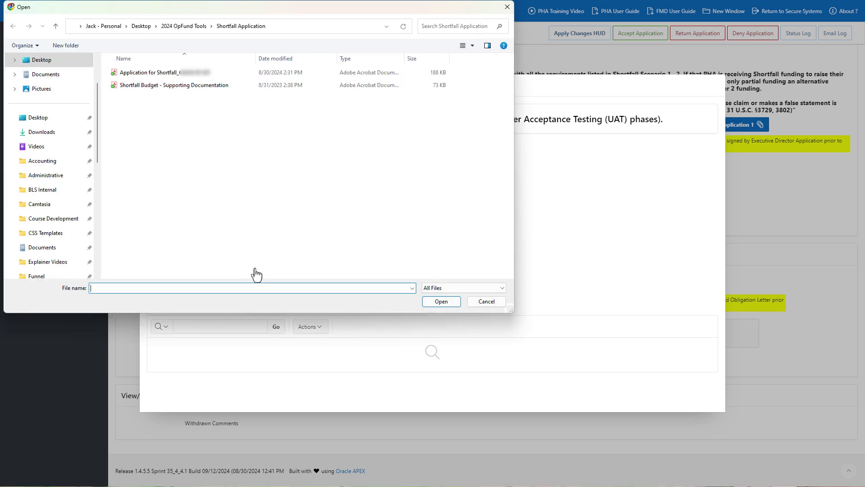
{"action": "left_click", "coordinate": [217, 85]}
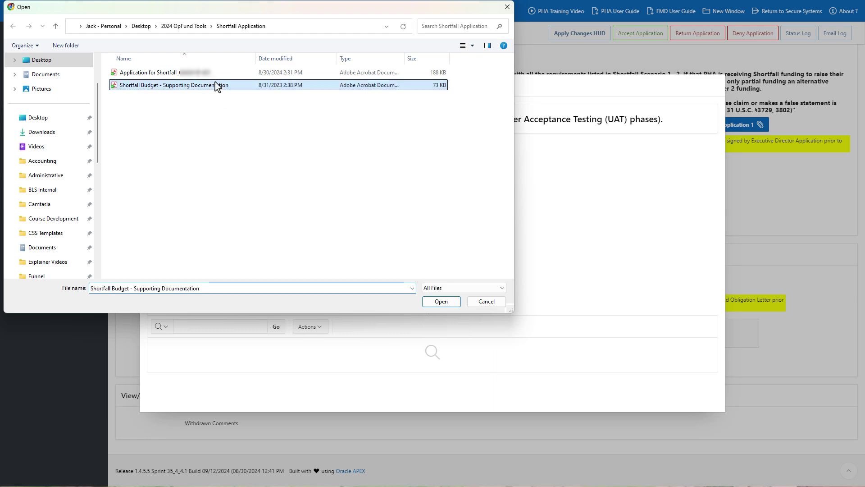
{"action": "left_click", "coordinate": [456, 302]}
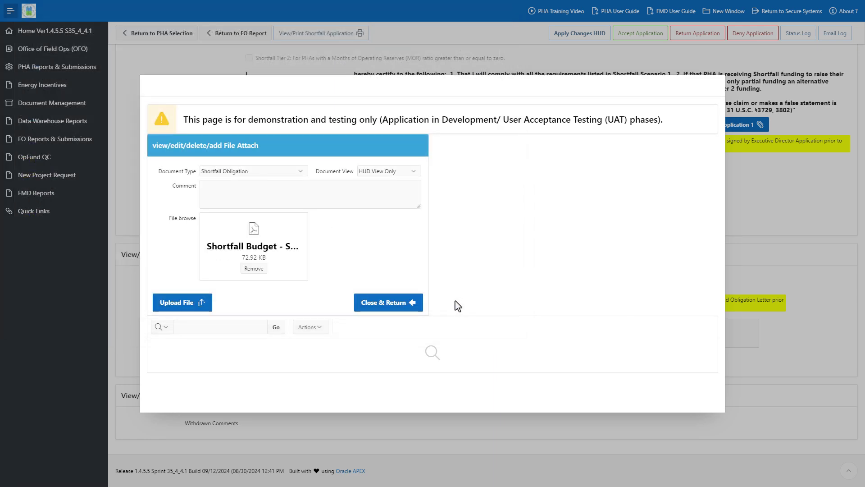
{"action": "left_click", "coordinate": [185, 302]}
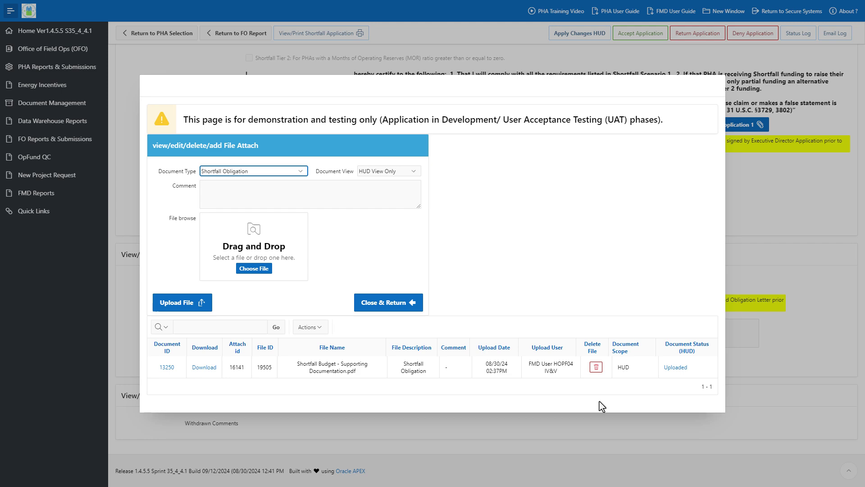
- Close the attachment dialog once the upload is listed, returning to the application
{"action": "left_click", "coordinate": [404, 306]}
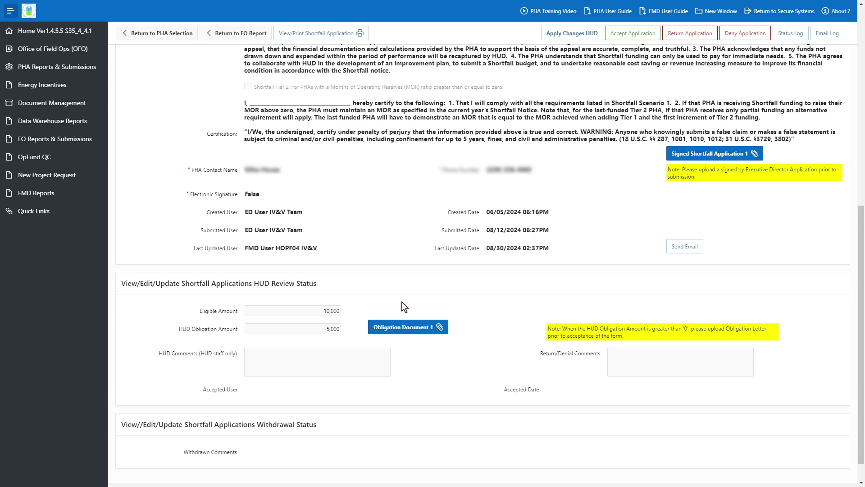
- Save the HUD comment 'Enter your comments here .' and reopen Obligation Document 1's attachments
{"action": "left_click", "coordinate": [311, 366]}
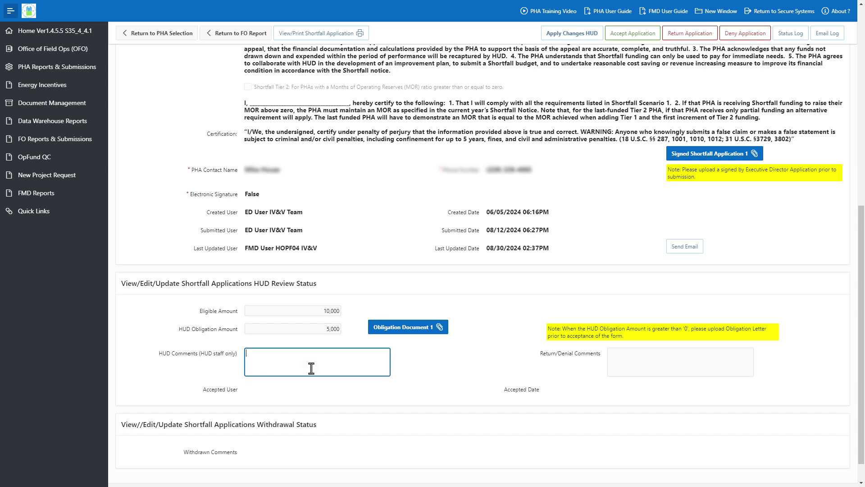
{"action": "type", "text": "Enter "}
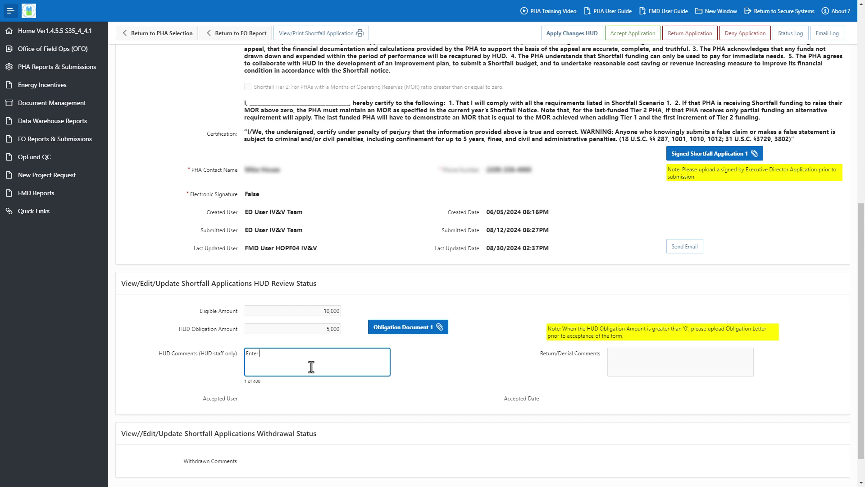
{"action": "type", "text": "your comments here ."}
{"action": "left_click", "coordinate": [442, 366]}
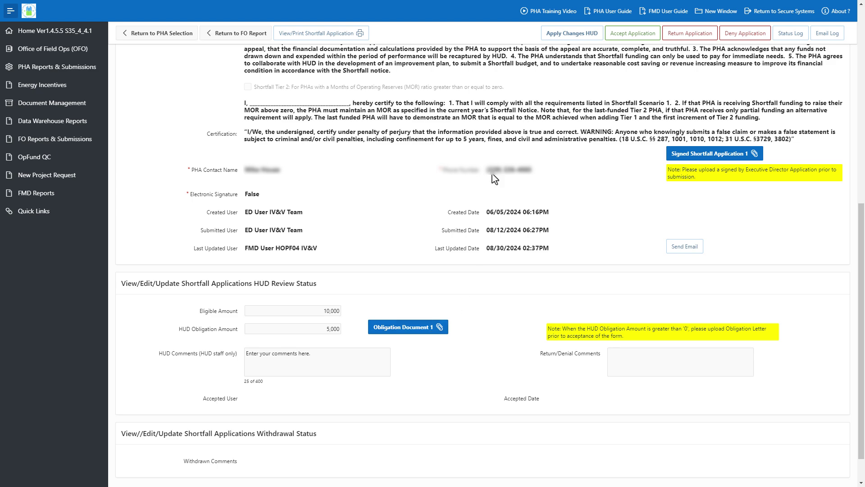
{"action": "left_click", "coordinate": [586, 39]}
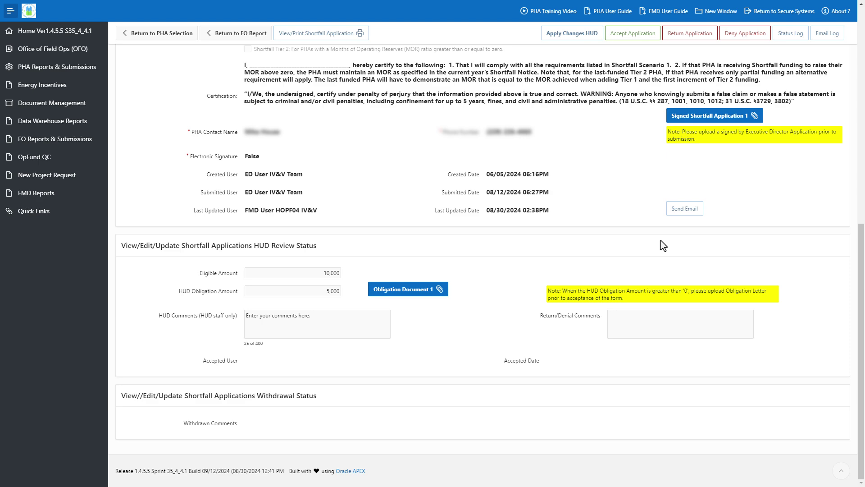
{"action": "left_click", "coordinate": [424, 295]}
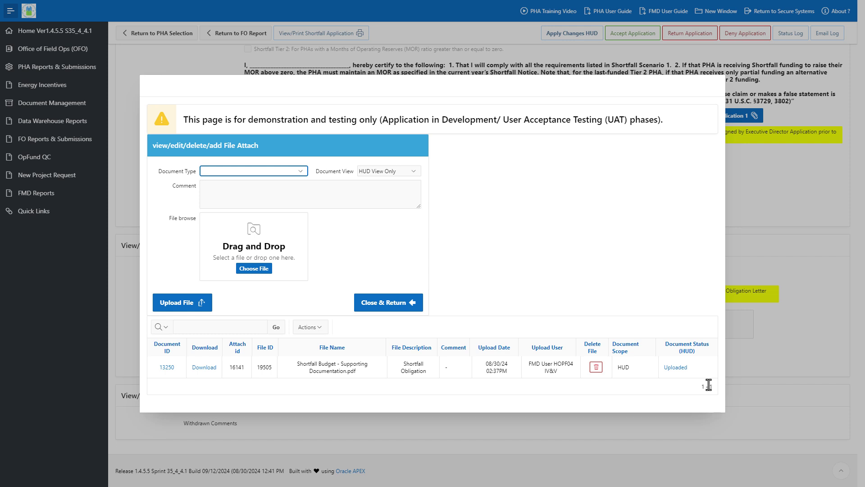
- Bring up the Validate / Invalidate choice for uploaded document 13250
{"action": "left_click", "coordinate": [673, 374]}
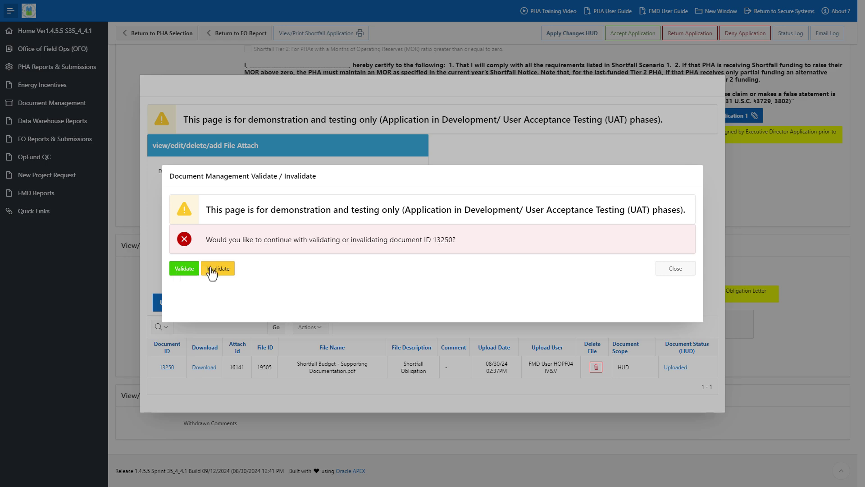
- Validate document 13250, the Shortfall Budget supporting file, and acknowledge the success message
{"action": "left_click", "coordinate": [185, 269]}
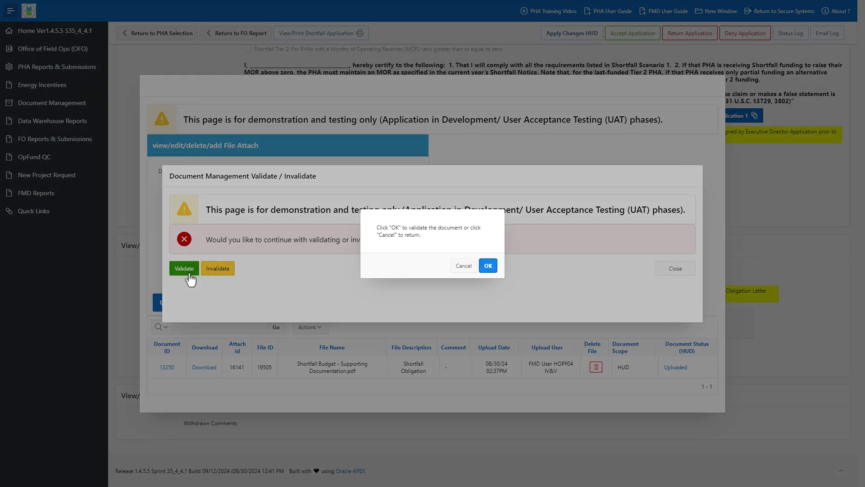
{"action": "left_click", "coordinate": [493, 269]}
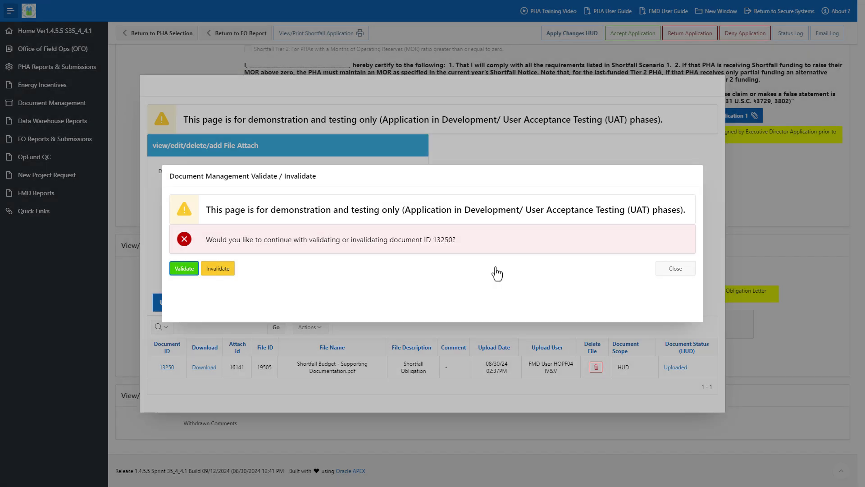
{"action": "left_click", "coordinate": [494, 268]}
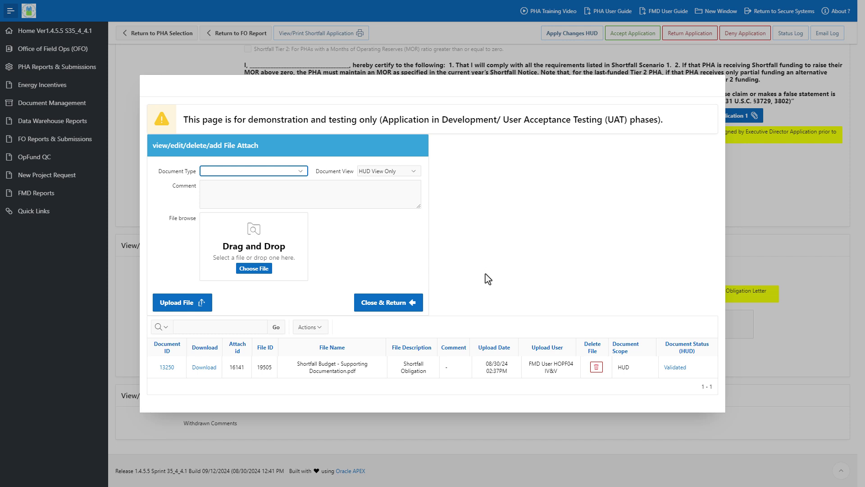
- Remove the validation from document 13250 and confirm the removal
{"action": "left_click", "coordinate": [683, 369]}
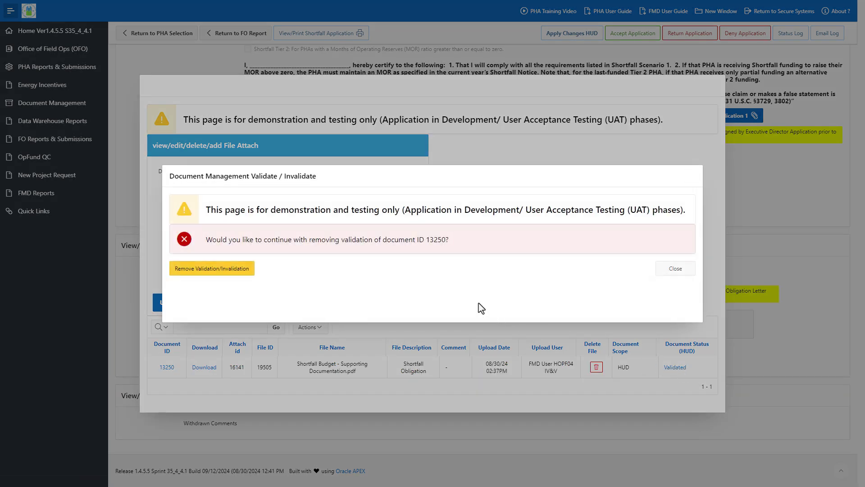
{"action": "left_click", "coordinate": [247, 272]}
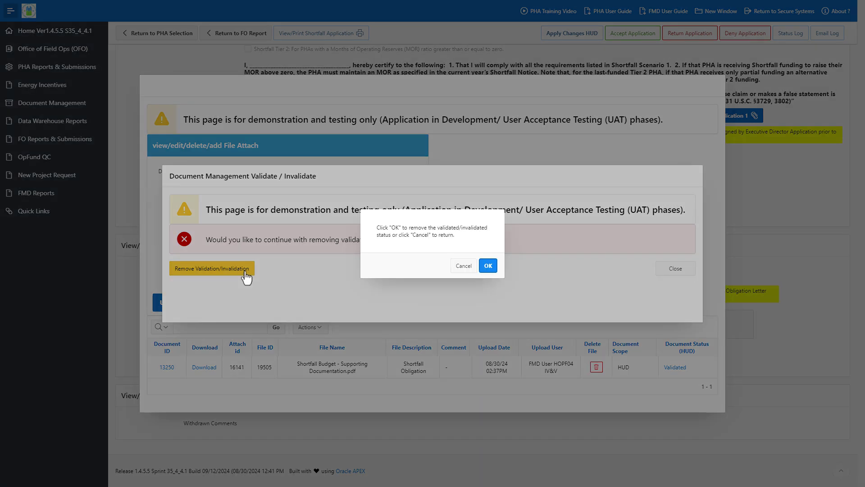
{"action": "left_click", "coordinate": [488, 265]}
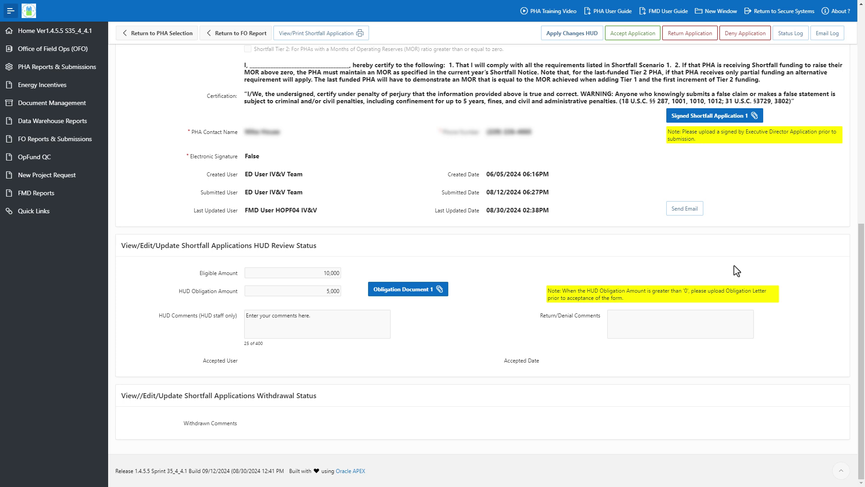
- Send the follow-up email with a short placeholder message in its body
{"action": "left_click", "coordinate": [692, 211]}
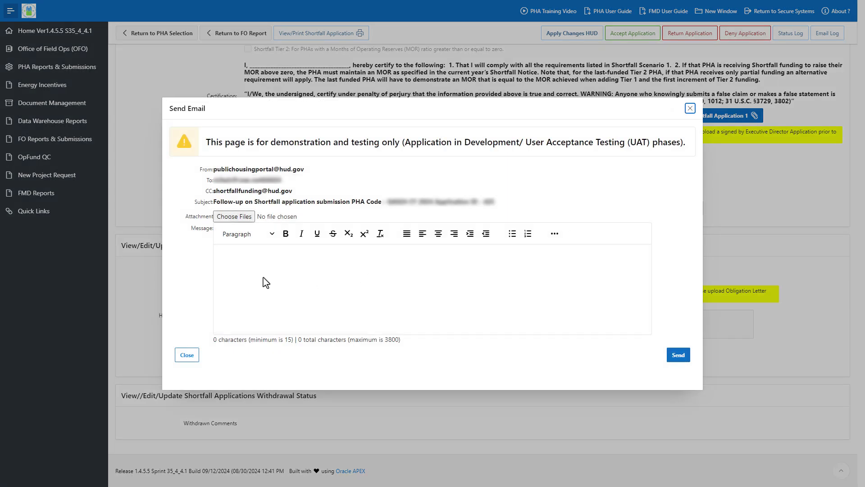
{"action": "left_click", "coordinate": [262, 255]}
{"action": "type", "text": "Enter your rte"}
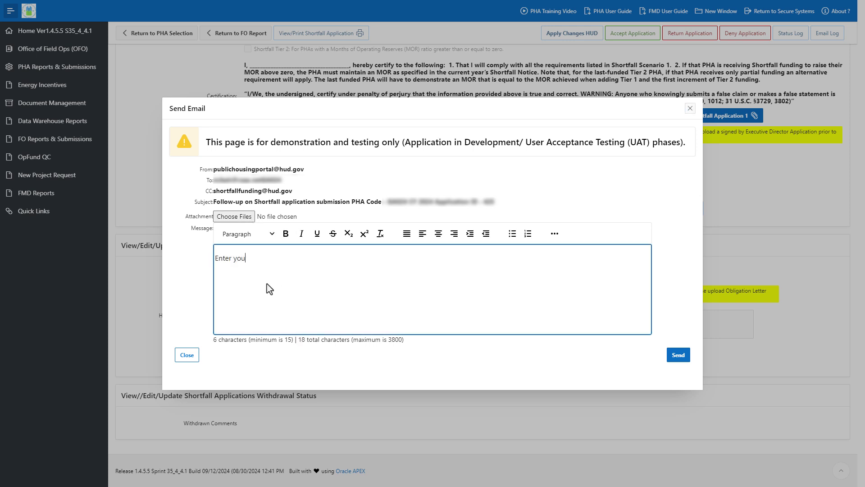
{"action": "key", "text": "BackSpace"}
{"action": "key", "text": "BackSpace"}
{"action": "key", "text": "BackSpace"}
{"action": "type", "text": "text here."}
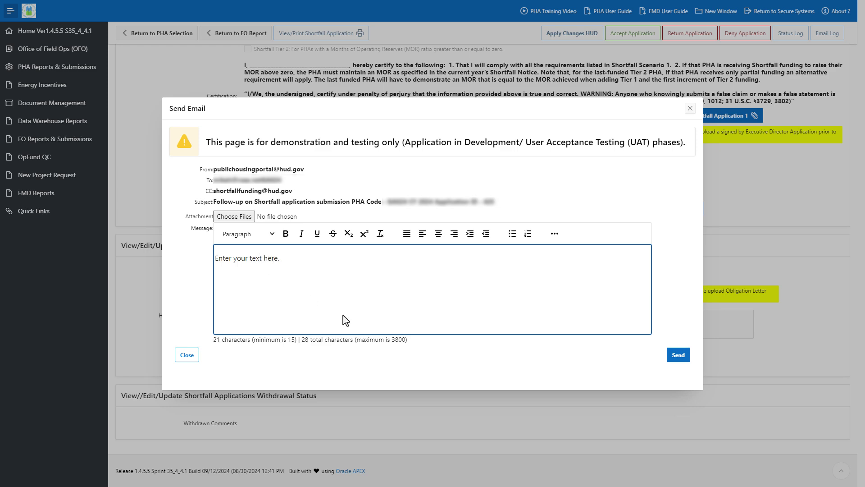
{"action": "left_click", "coordinate": [688, 356]}
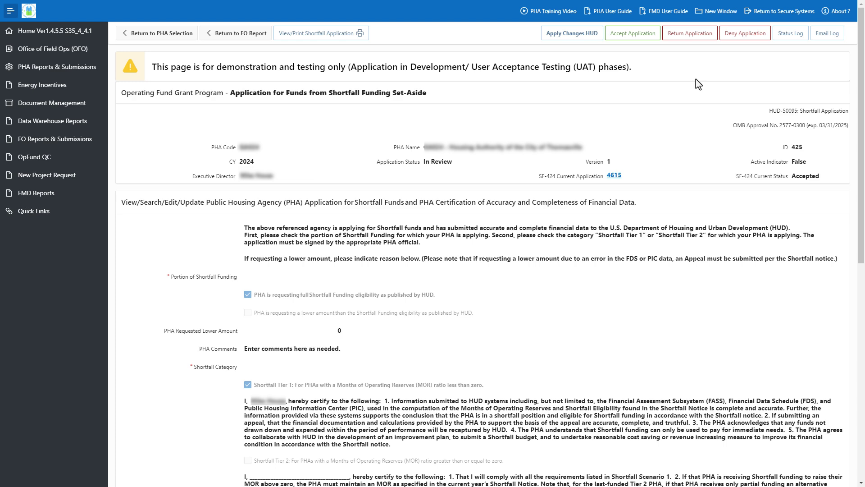
- Accept application 425, then return the next one noting HUD requires additional supporting documentation
{"action": "left_click", "coordinate": [651, 40]}
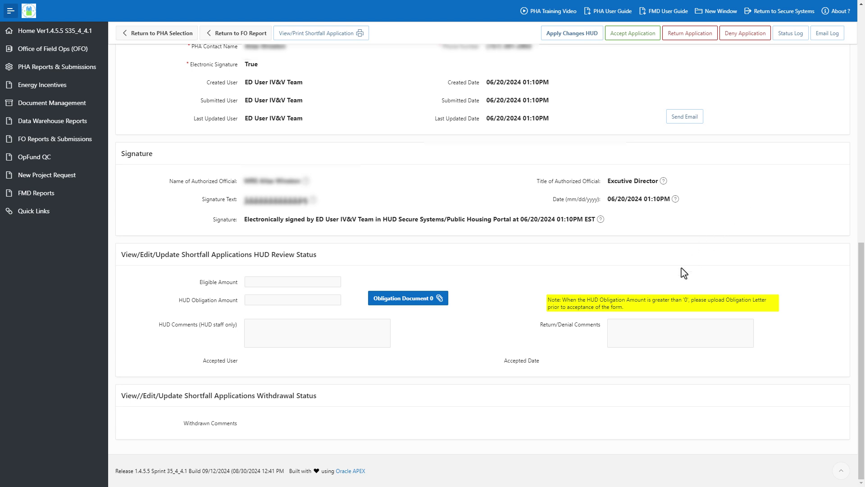
{"action": "left_click", "coordinate": [623, 339]}
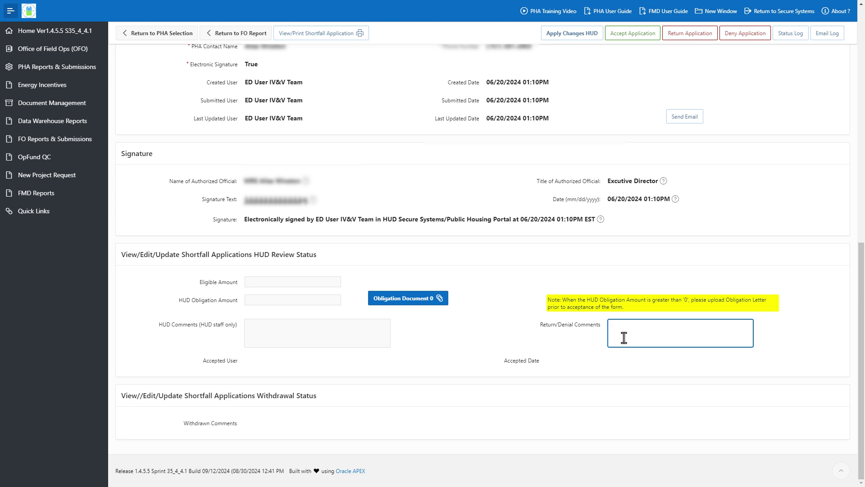
{"action": "type", "text": "HUD requires additional supporting documentation."}
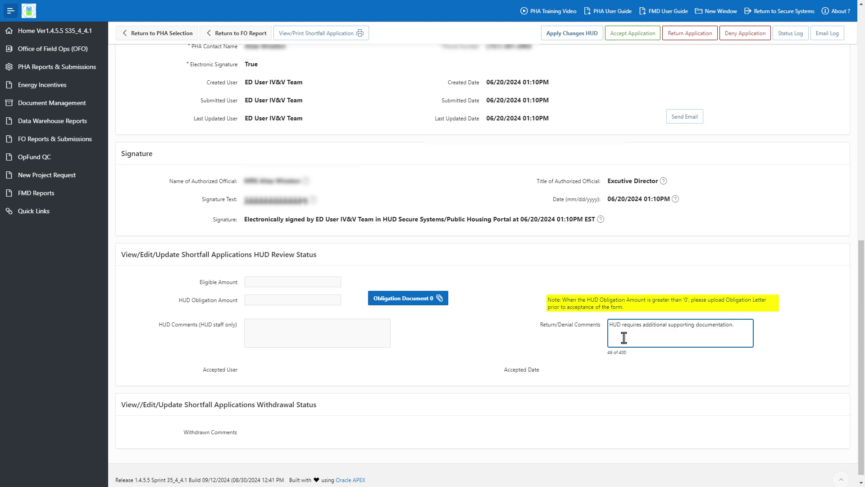
{"action": "left_click", "coordinate": [789, 350]}
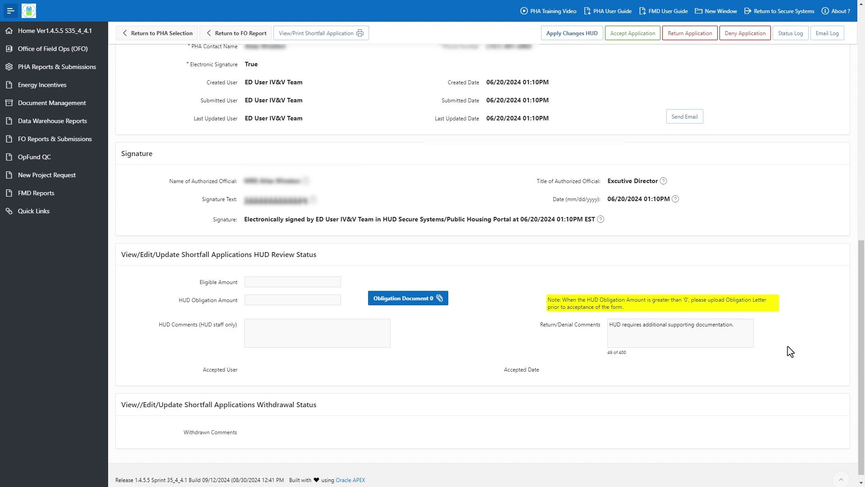
{"action": "left_click", "coordinate": [683, 36]}
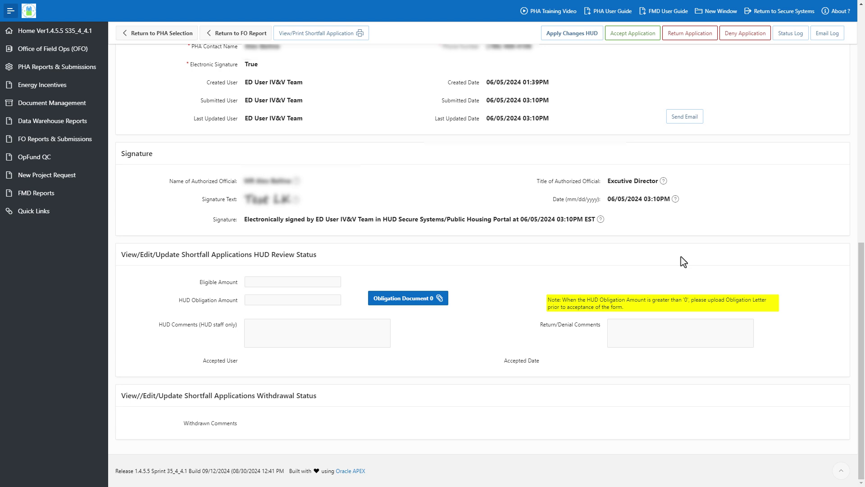
- Deny the submitted Shortfall application with a pasted comment explaining HUD's denial
{"action": "left_click", "coordinate": [669, 338]}
{"action": "type", "text": "Enter the comments explaining HUD's denial here."}
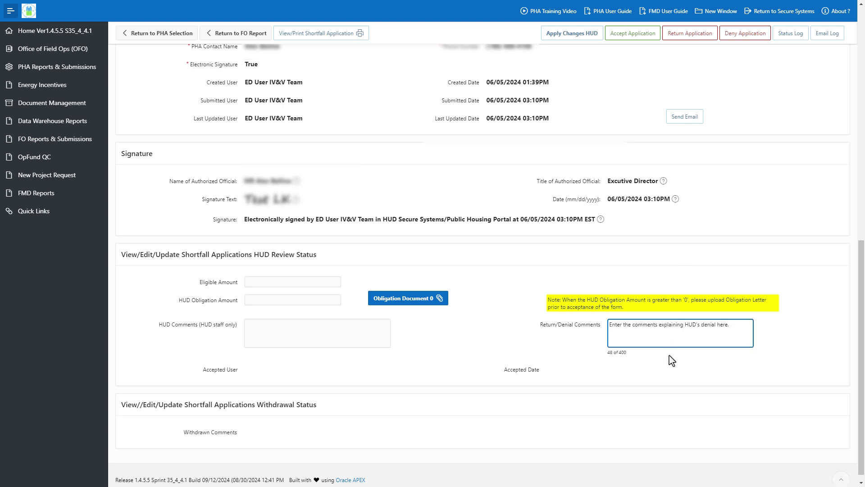
{"action": "left_click", "coordinate": [673, 375]}
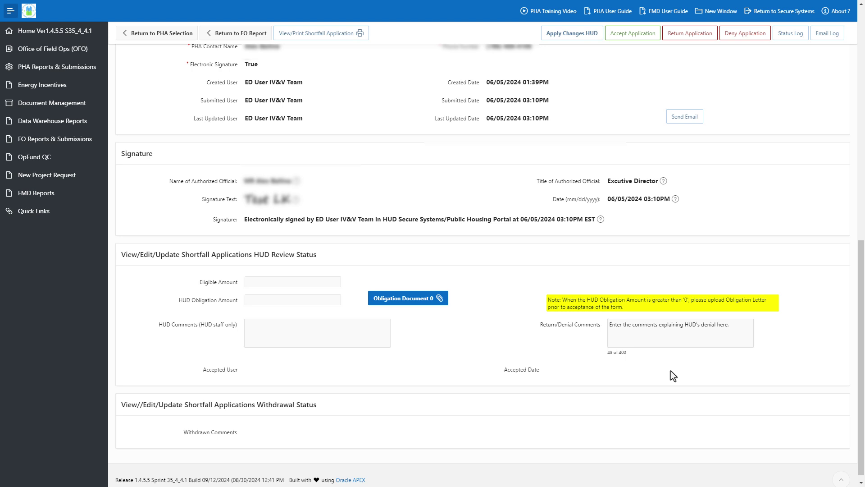
{"action": "left_click", "coordinate": [742, 41]}
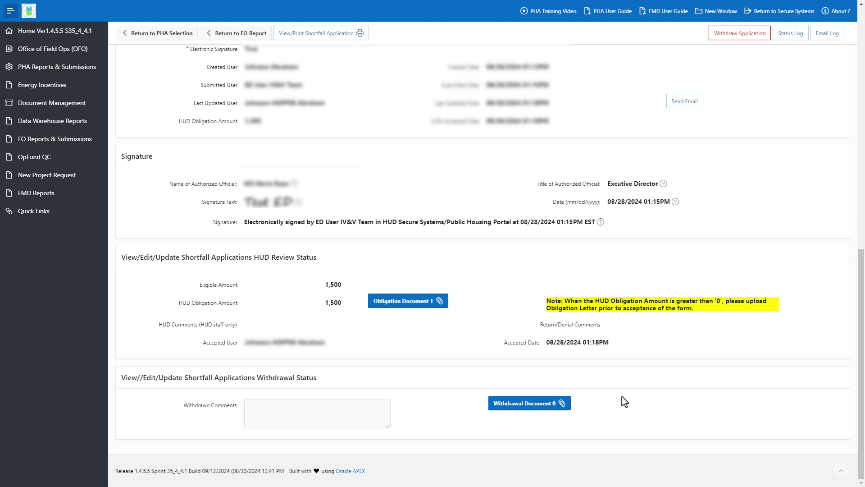
- Upload Withdrawal Documentation.pdf as a Shortfall Withdraw Documents attachment and return to the application
{"action": "left_click", "coordinate": [559, 405]}
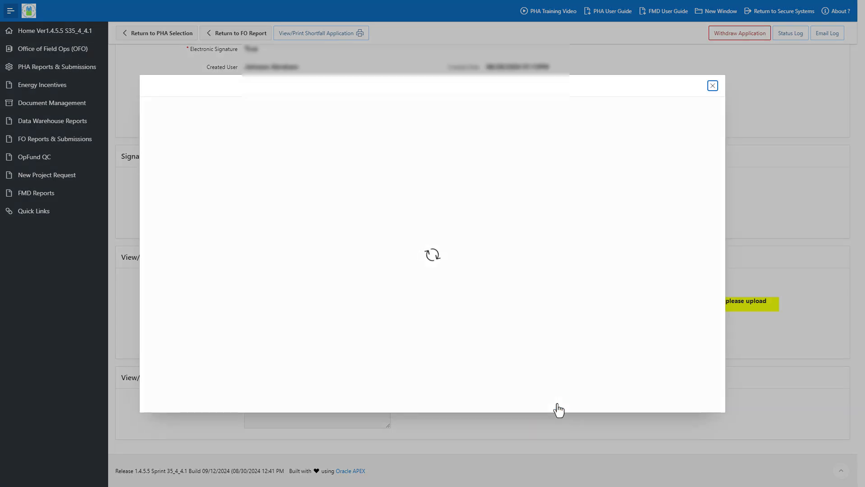
{"action": "left_click", "coordinate": [243, 174]}
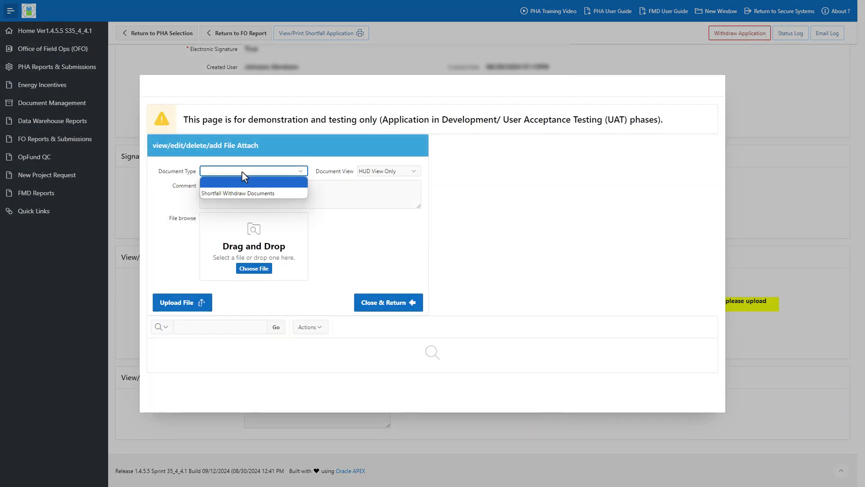
{"action": "left_click", "coordinate": [243, 194]}
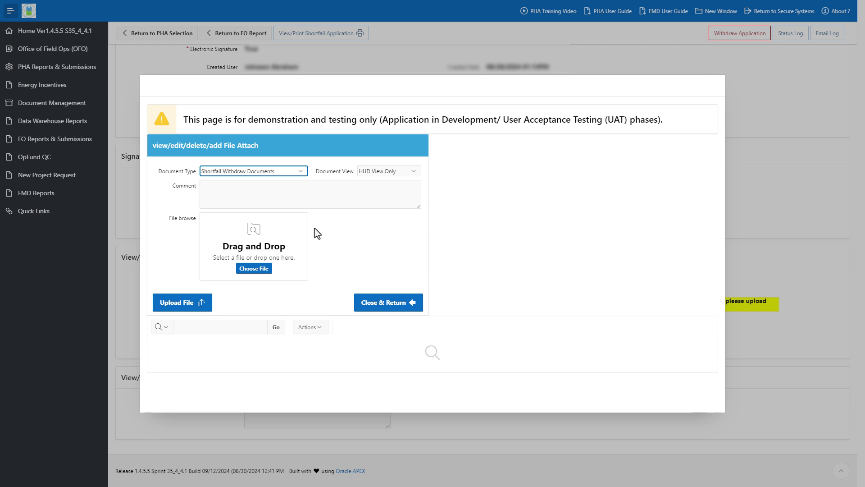
{"action": "left_click", "coordinate": [266, 272]}
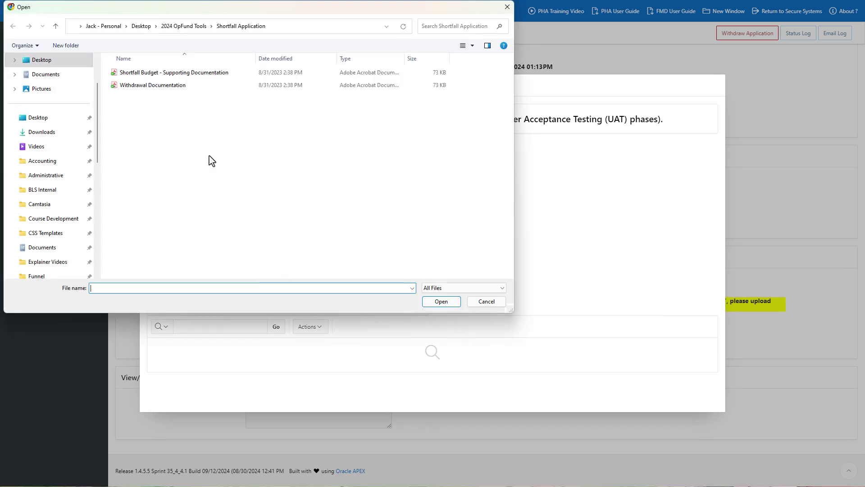
{"action": "left_click", "coordinate": [151, 85]}
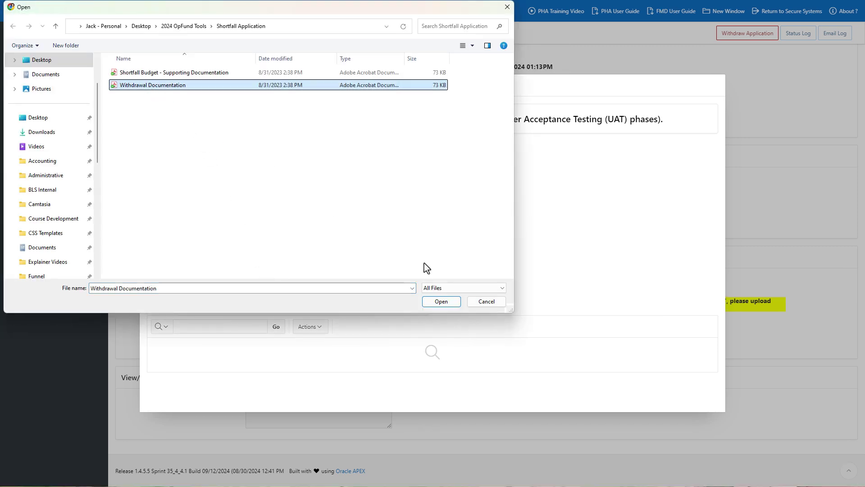
{"action": "left_click", "coordinate": [447, 302]}
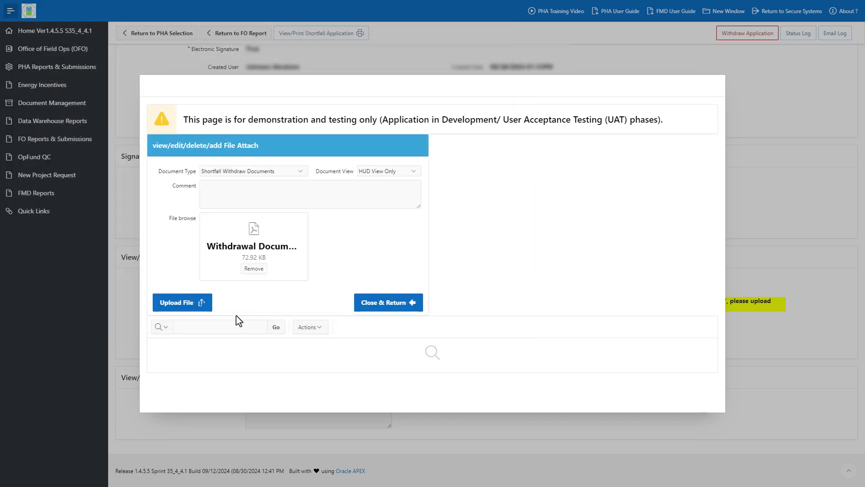
{"action": "left_click", "coordinate": [176, 305]}
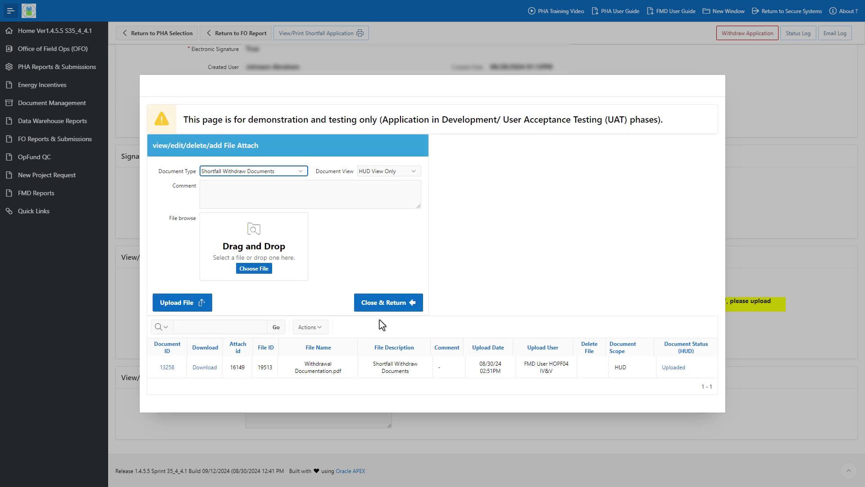
{"action": "left_click", "coordinate": [411, 305]}
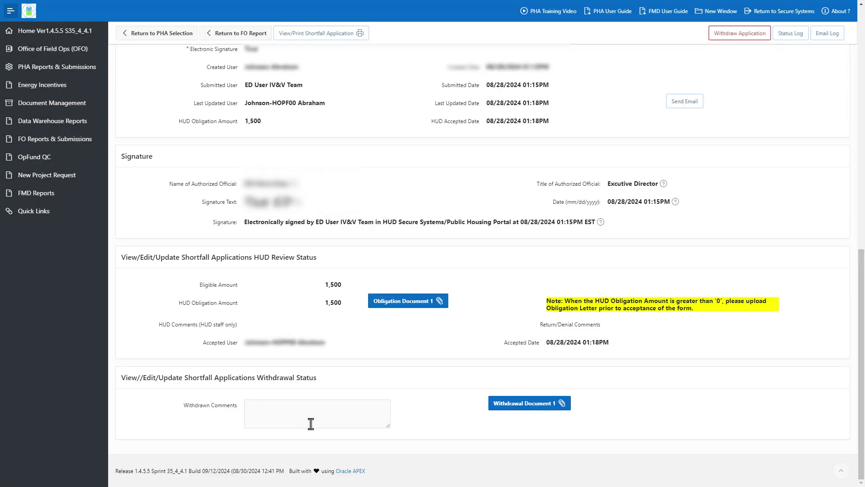
- Add the withdrawal comment 'Enter withdrawal comments here.' and withdraw the application
{"action": "left_click", "coordinate": [296, 414]}
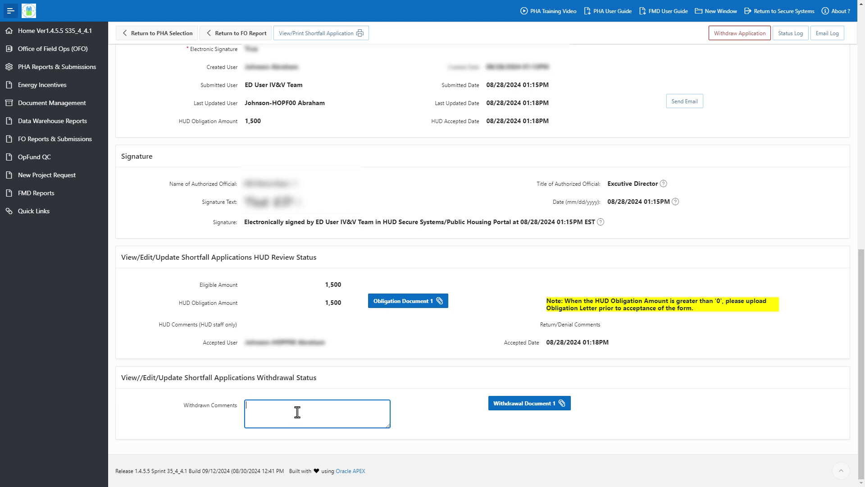
{"action": "type", "text": "Enter withdrawal comments here."}
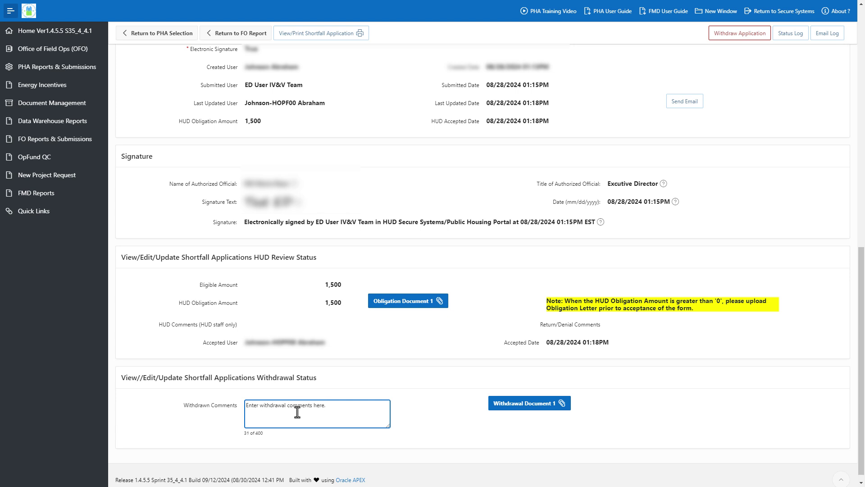
{"action": "left_click", "coordinate": [454, 377]}
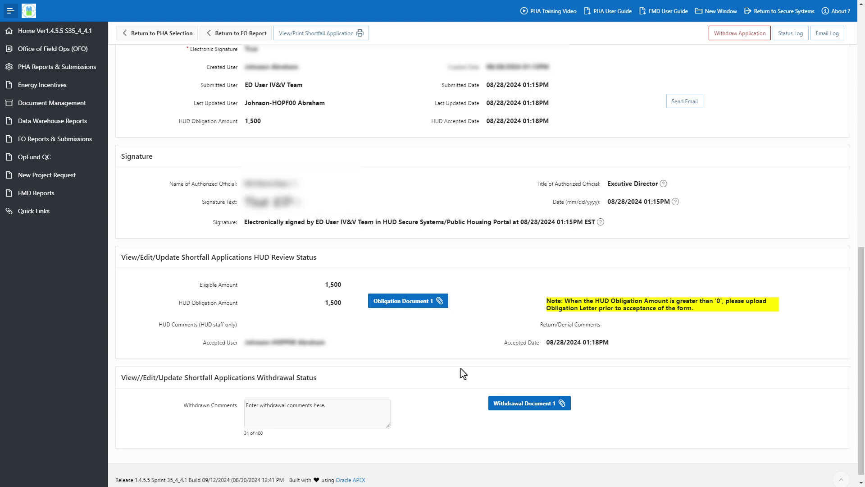
{"action": "left_click", "coordinate": [767, 39]}
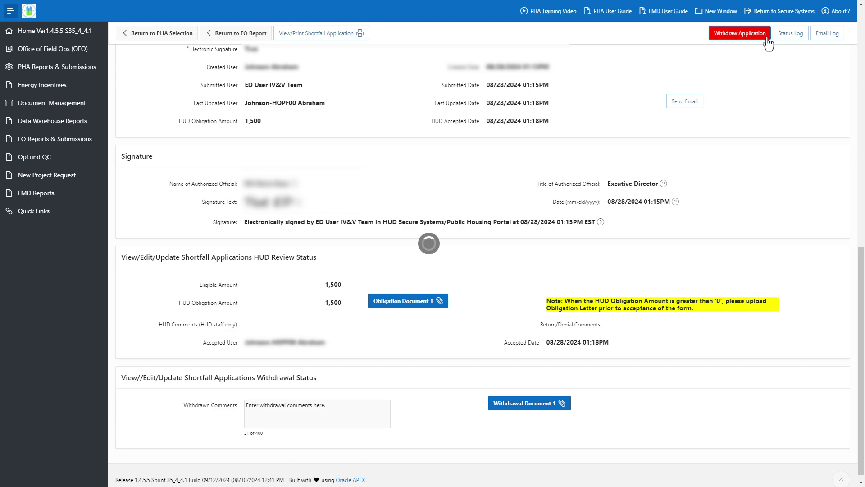